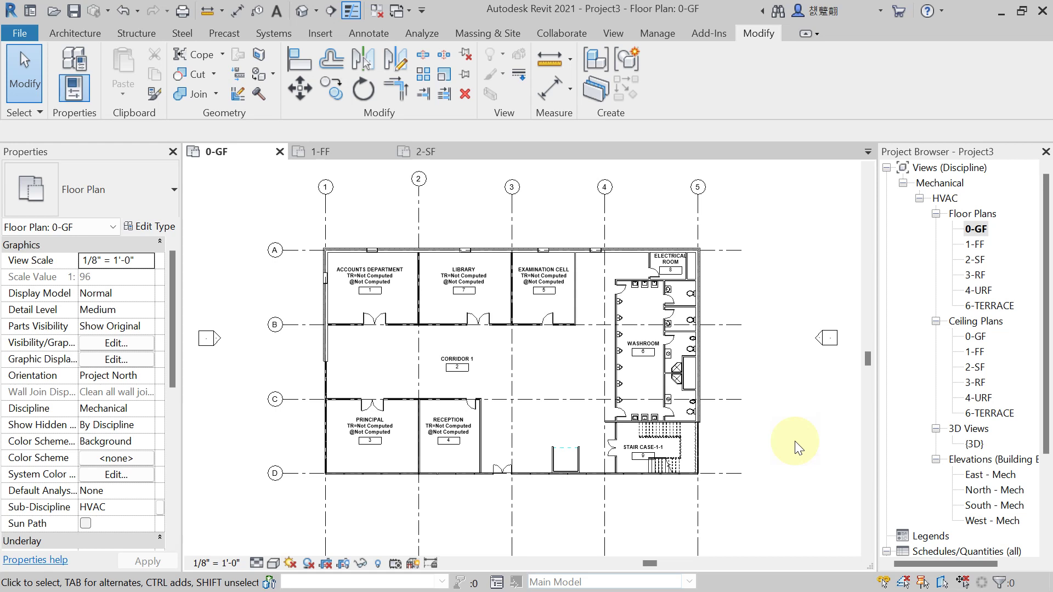
Zoom and pan around the 0-GF HVAC plan, then bring up the Analyze tools for spaces and zones.
middle_drag(776, 433, 773, 438)
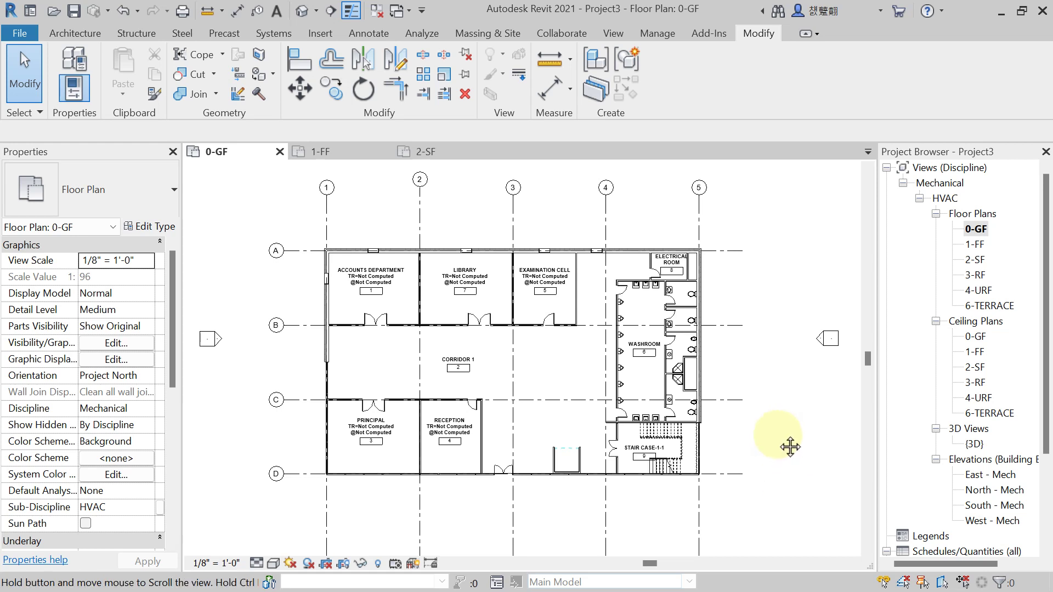
middle_drag(776, 282, 799, 305)
scroll(776, 289, up, 1)
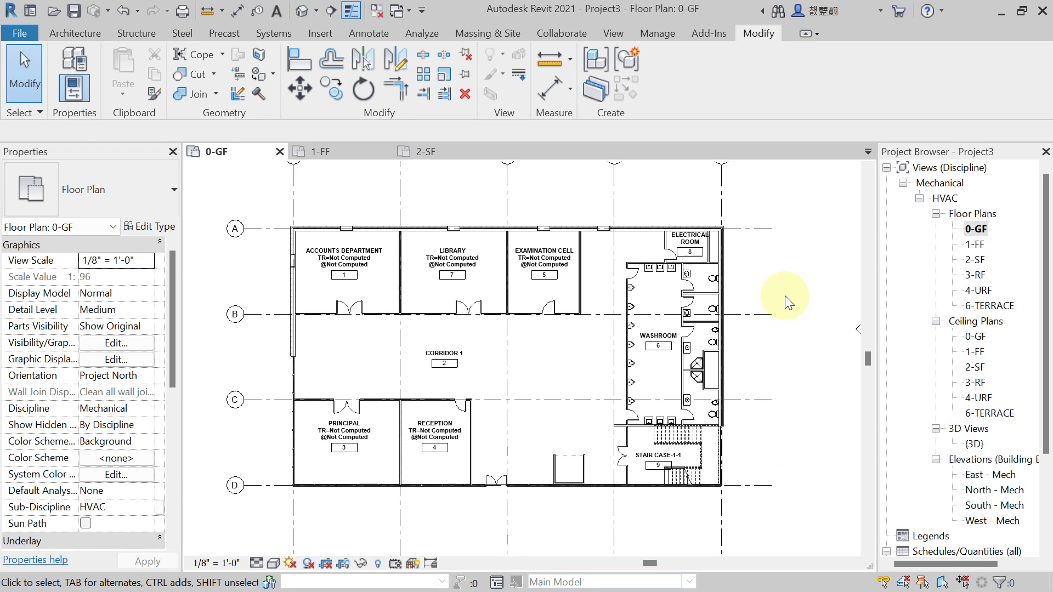
scroll(372, 369, up, 1)
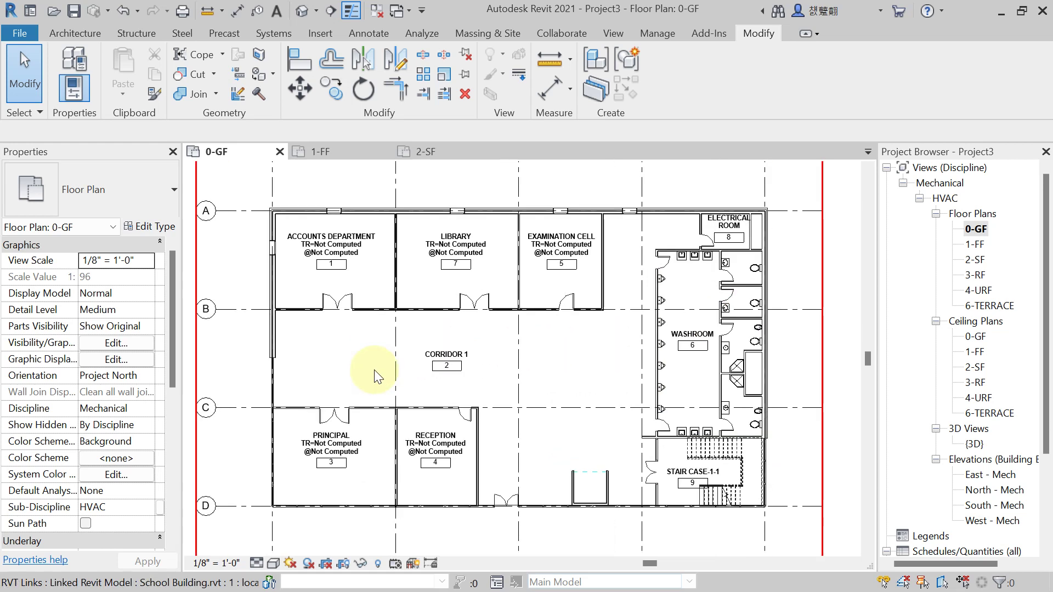
middle_drag(372, 369, 375, 378)
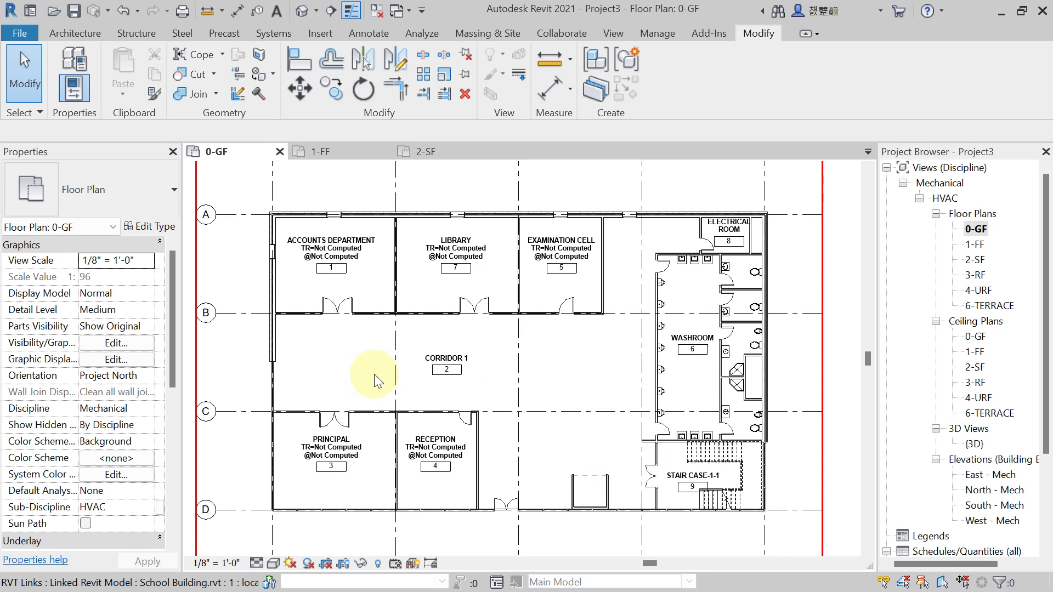
middle_drag(363, 380, 364, 381)
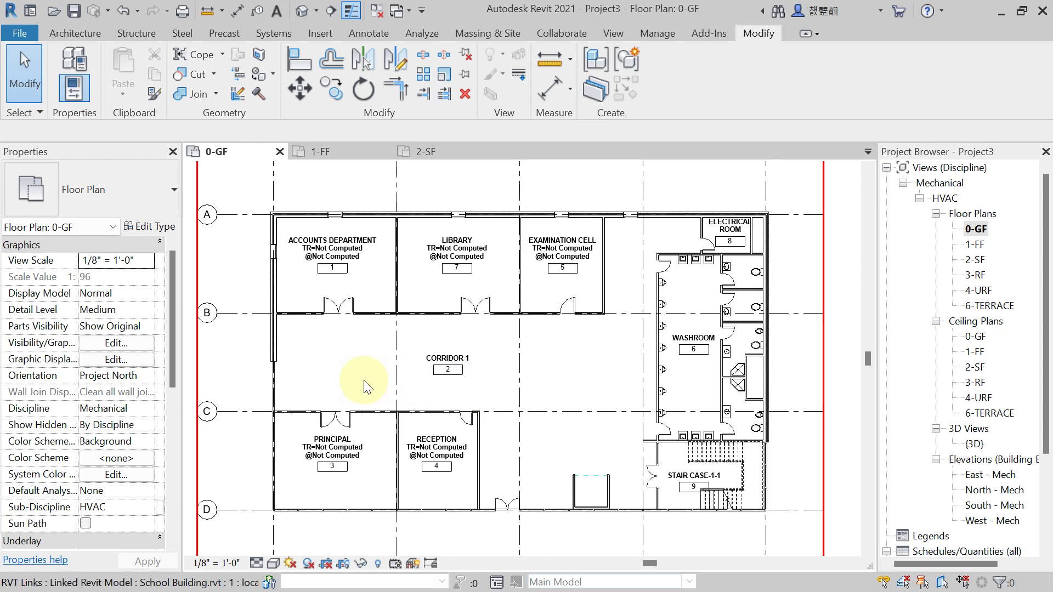
scroll(364, 381, down, 2)
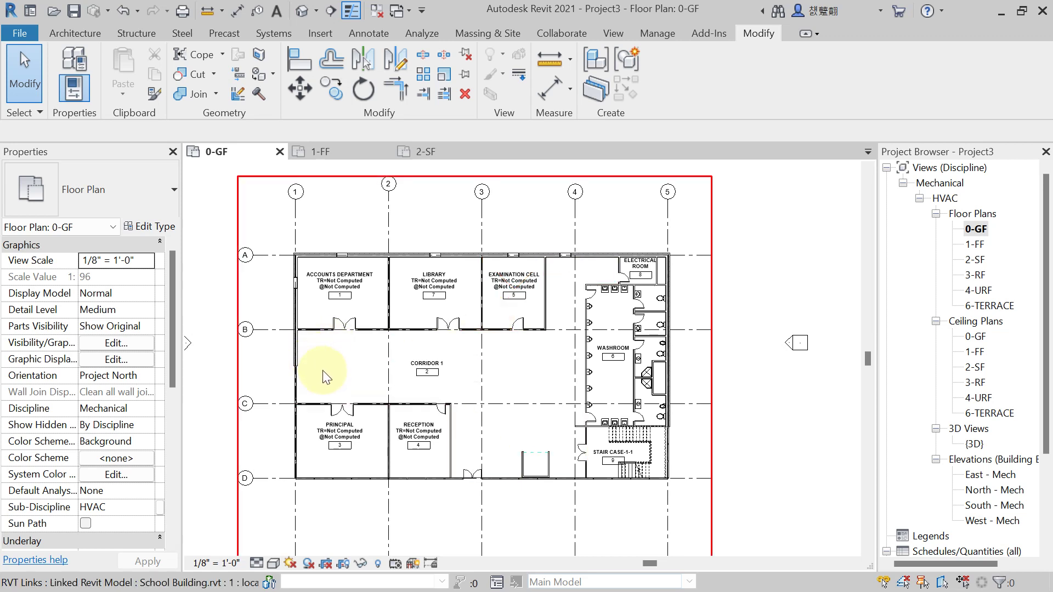
scroll(328, 377, up, 1)
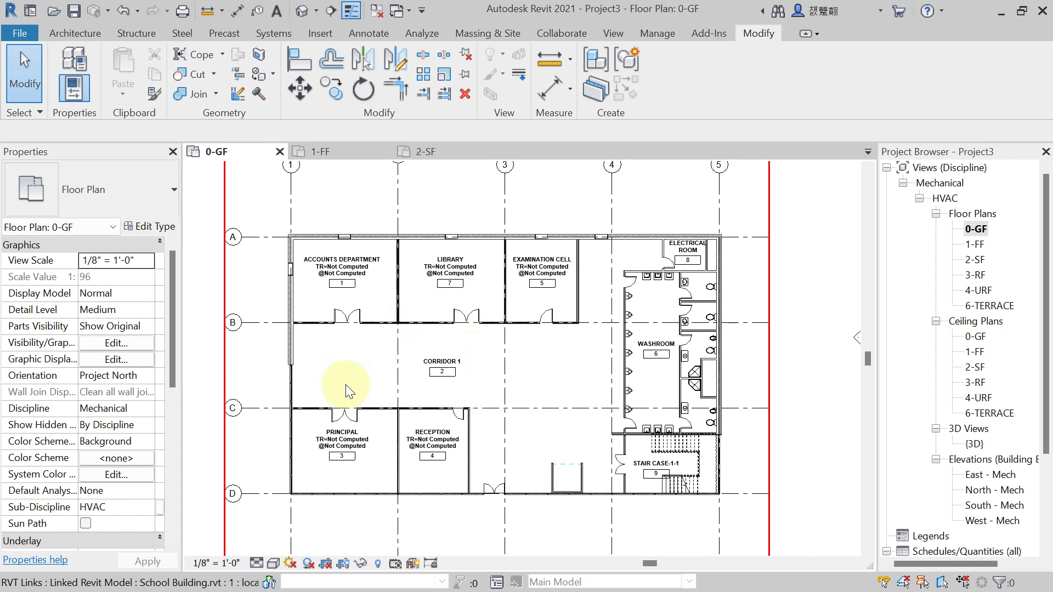
scroll(345, 384, up, 2)
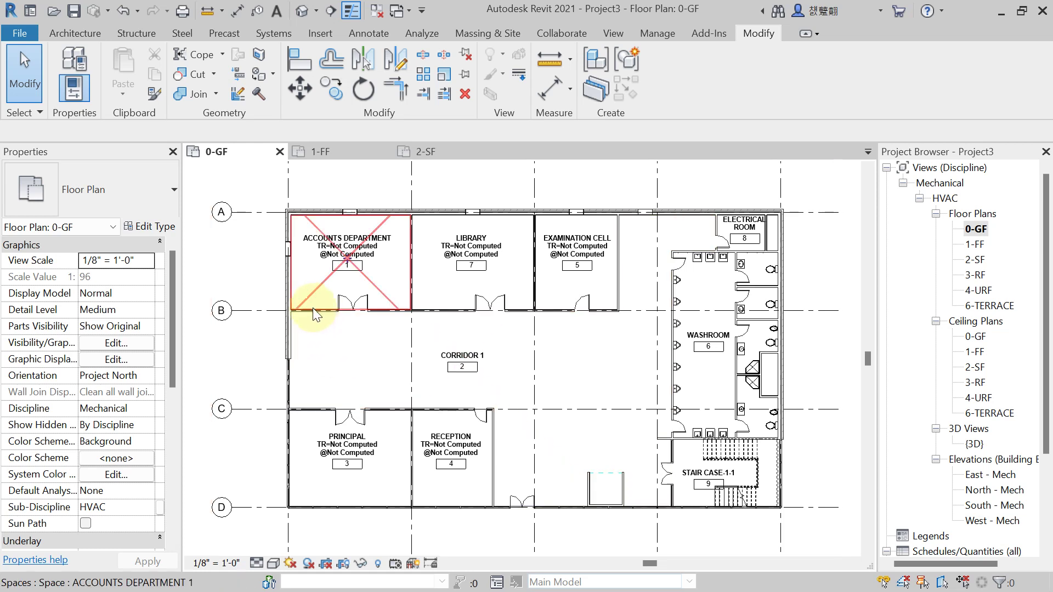
scroll(311, 322, down, 1)
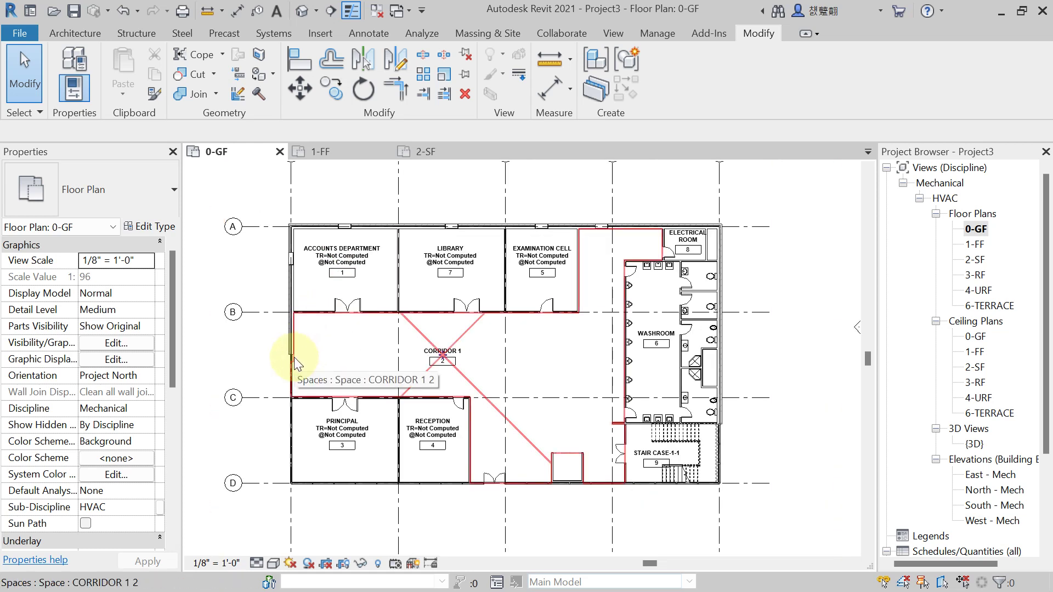
middle_drag(792, 294, 791, 309)
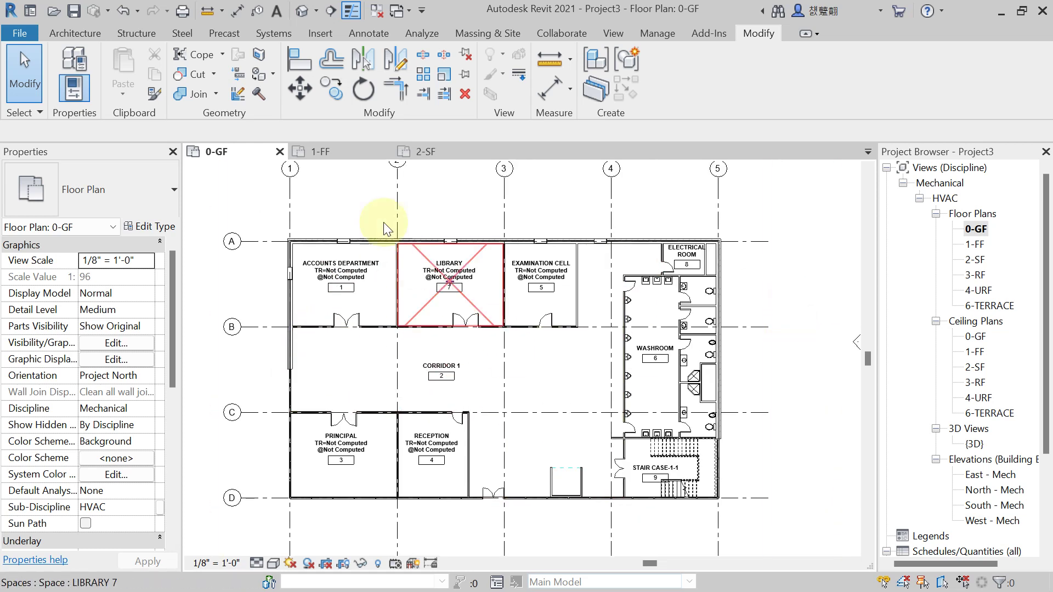
click(423, 30)
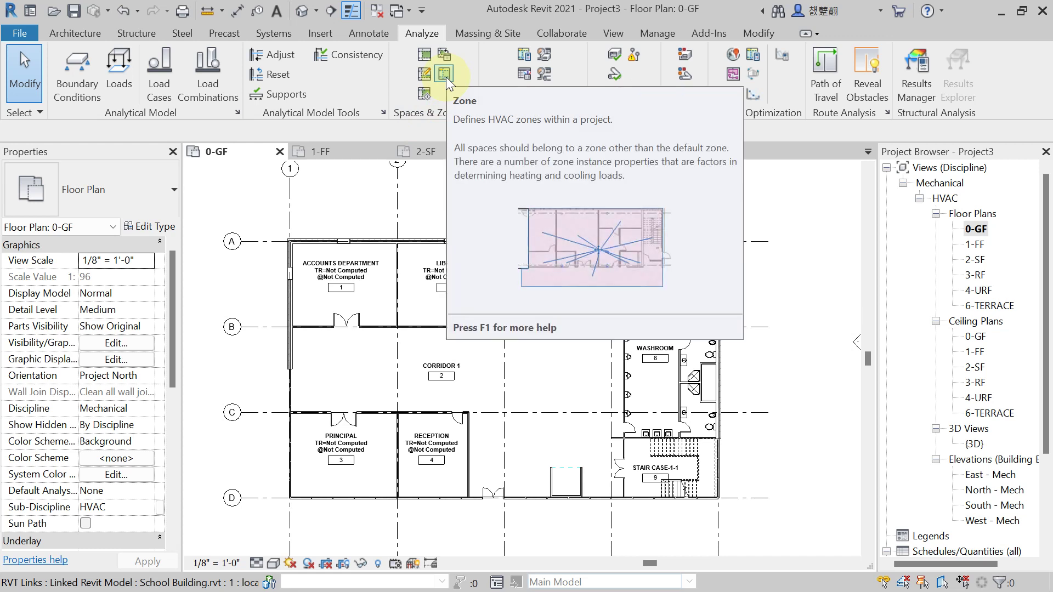
Create a new HVAC zone on 0-GF and name it RF-AHU in Properties.
click(445, 73)
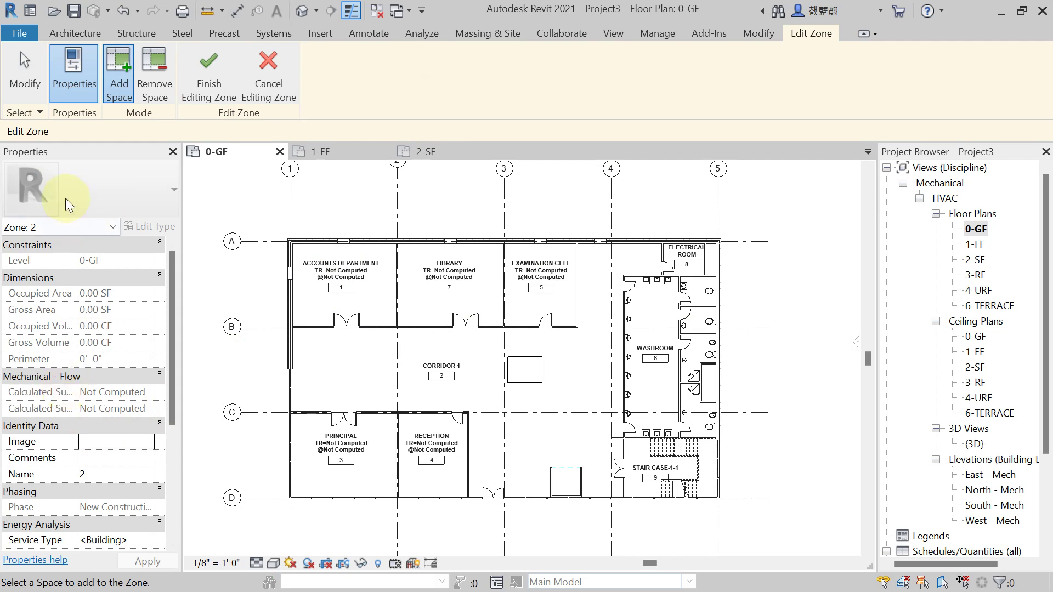
scroll(75, 411, down, 1)
scroll(76, 412, down, 1)
click(110, 407)
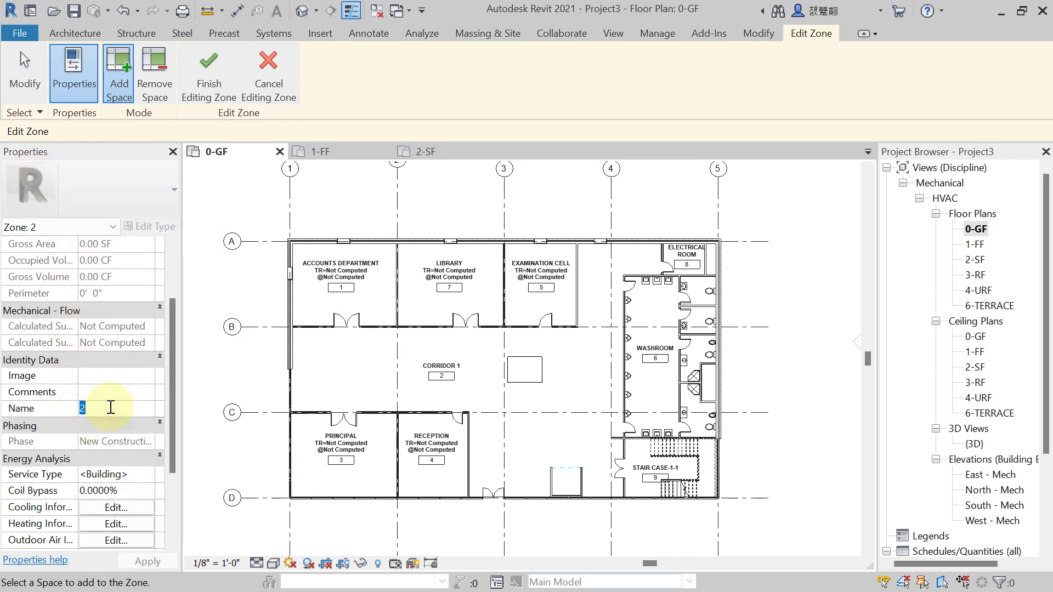
text(RF-AHU)
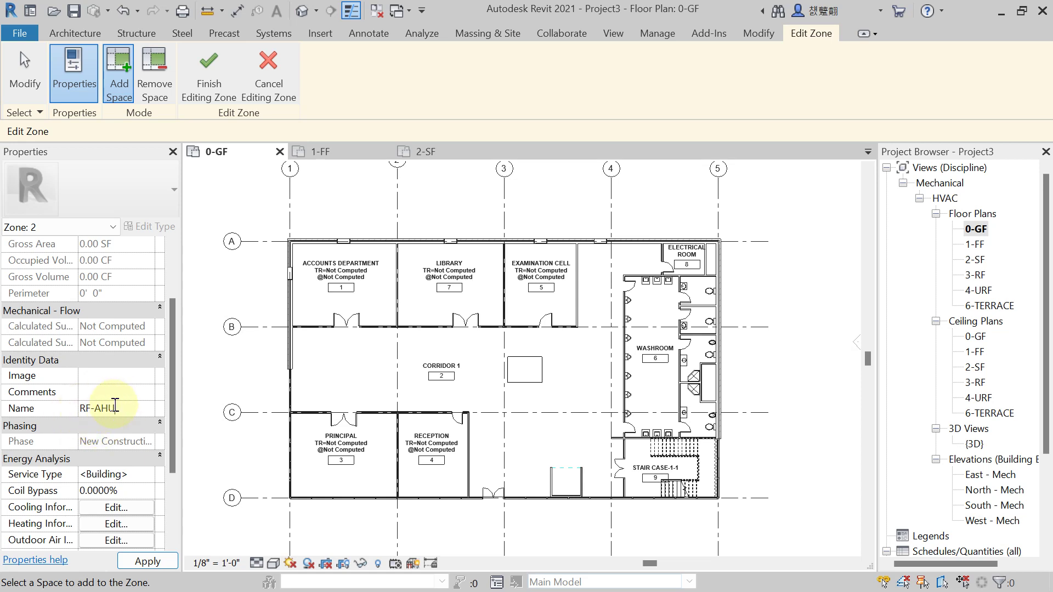
click(143, 561)
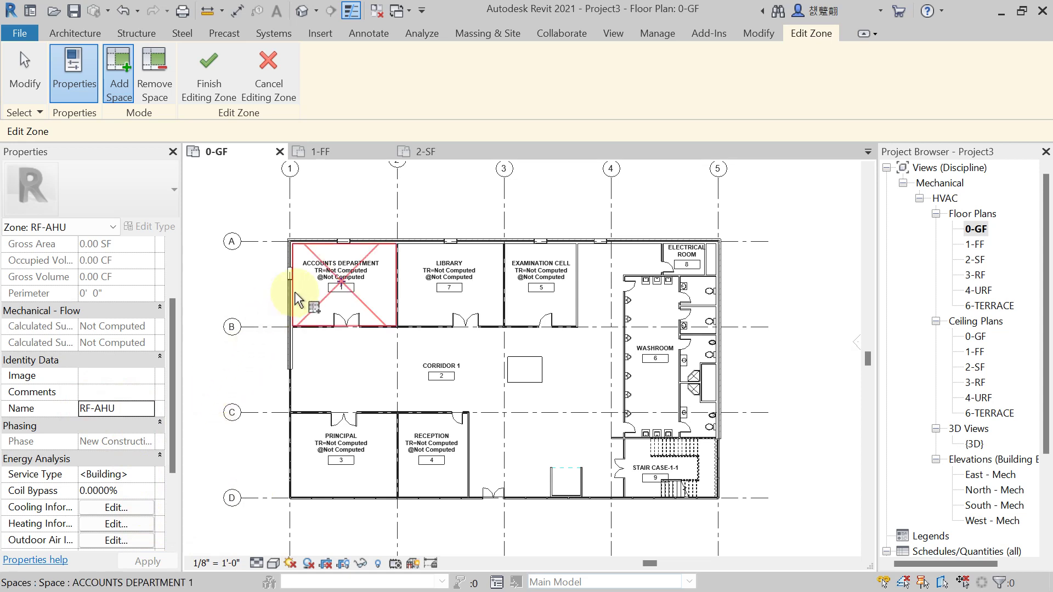
Add Accounts Department, Library, Examination Cell, Principal and Reception to RF-AHU, then finish the zone.
click(321, 301)
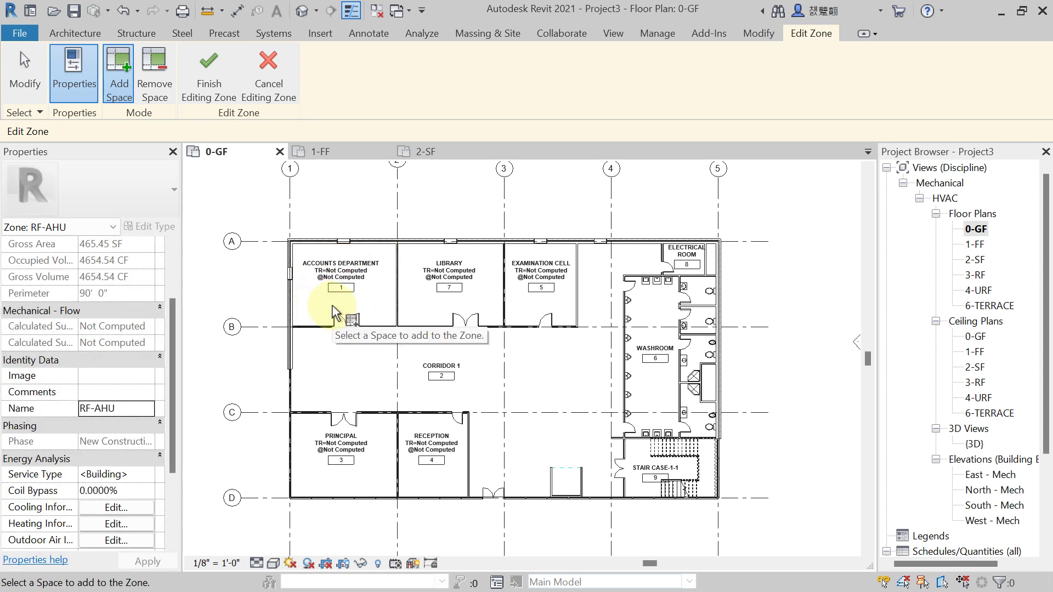
click(426, 317)
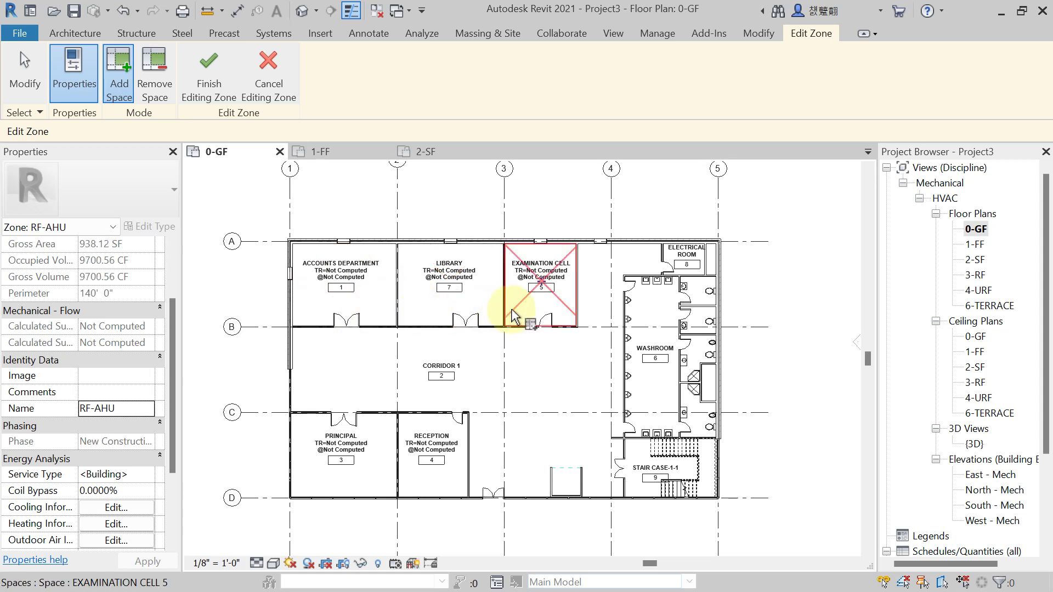
click(509, 310)
click(433, 466)
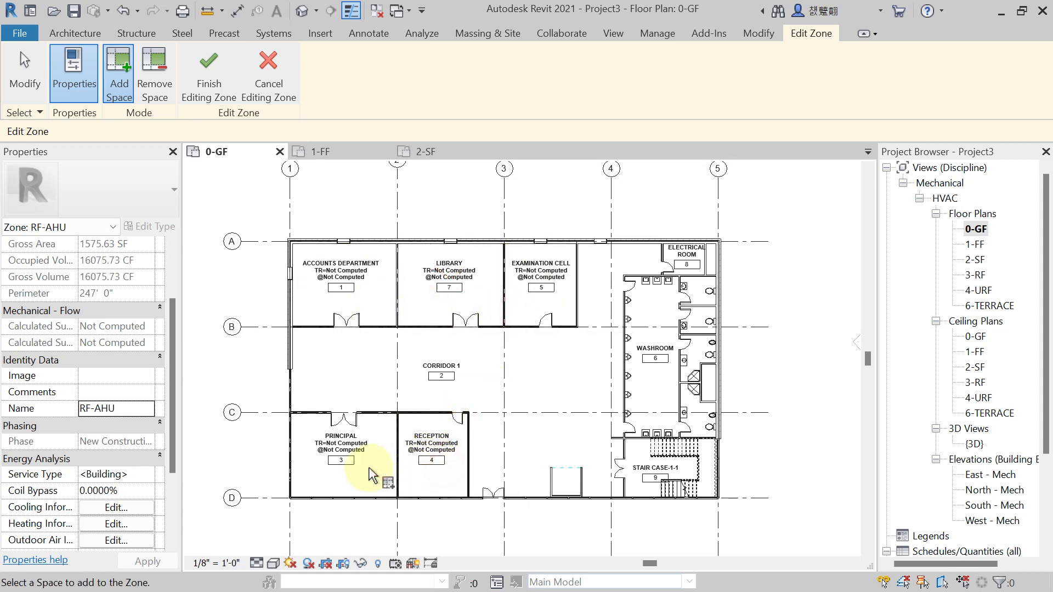
click(357, 475)
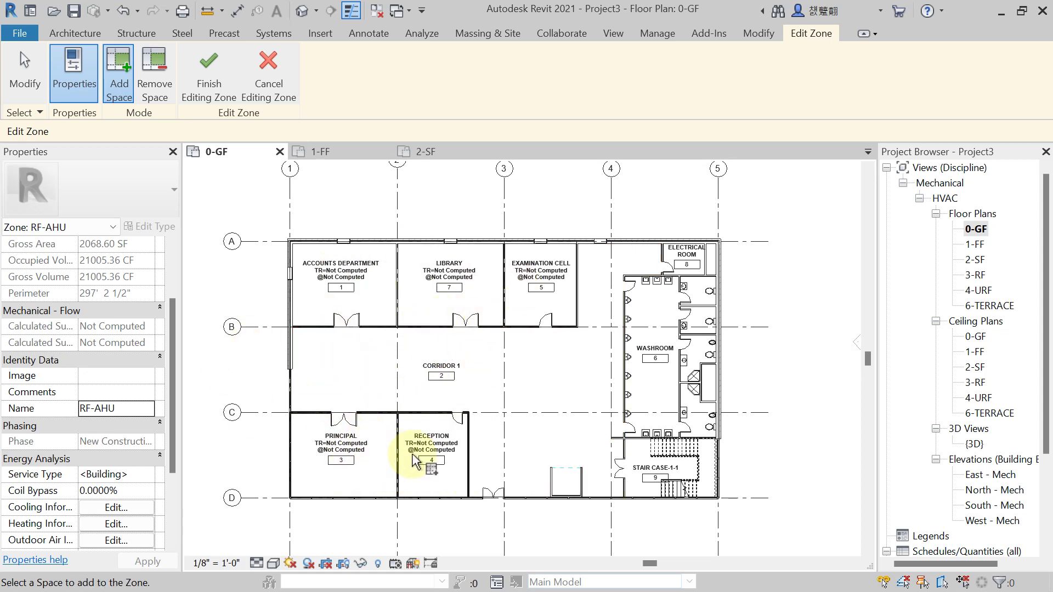
click(215, 87)
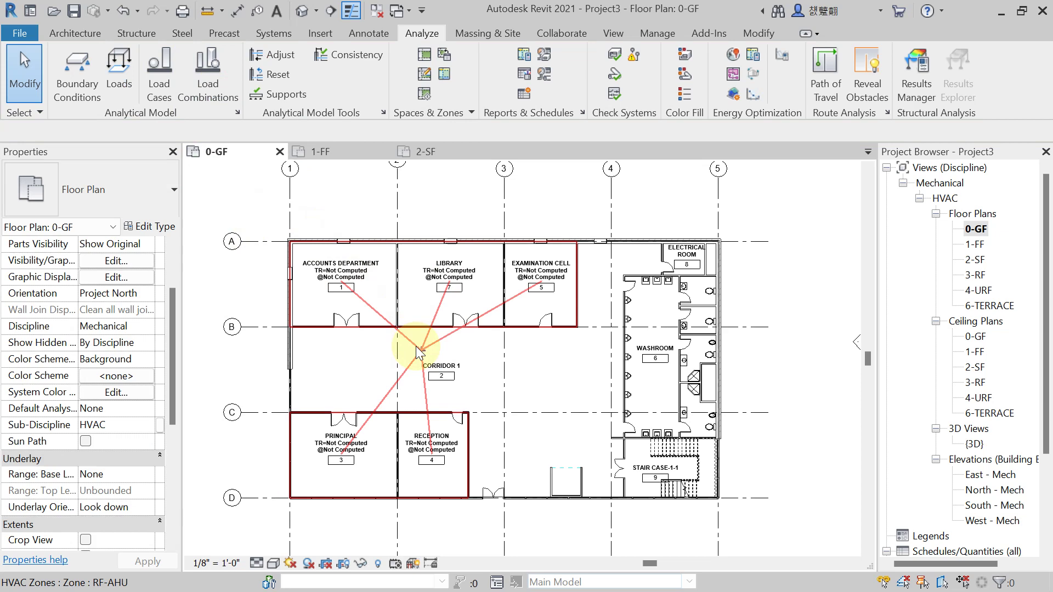
On the 1-FF plan, create a zone named RF-AHU and accept the duplicate-name warning.
double_click(975, 245)
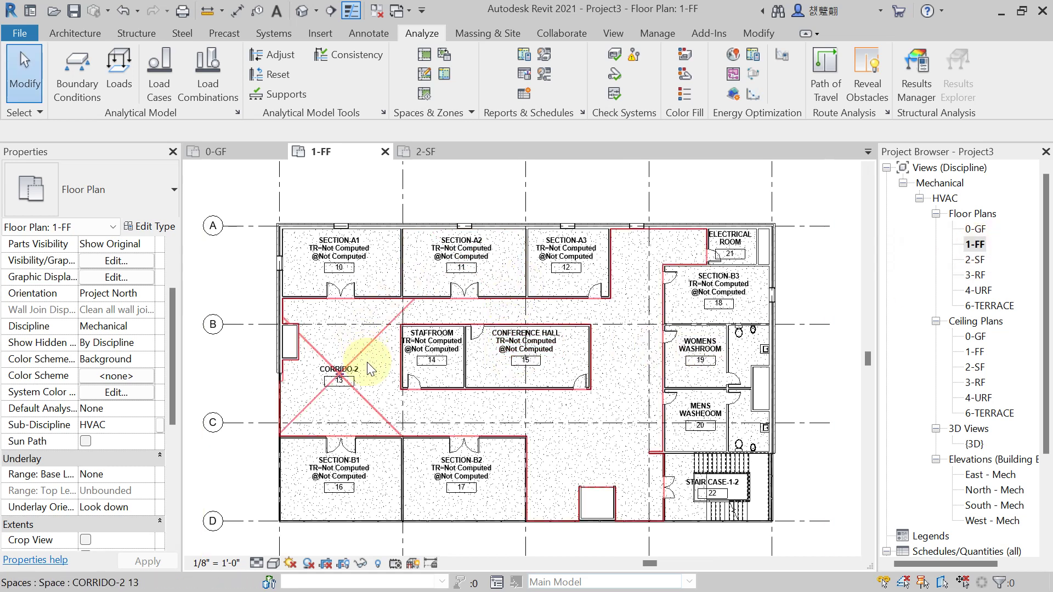
click(442, 75)
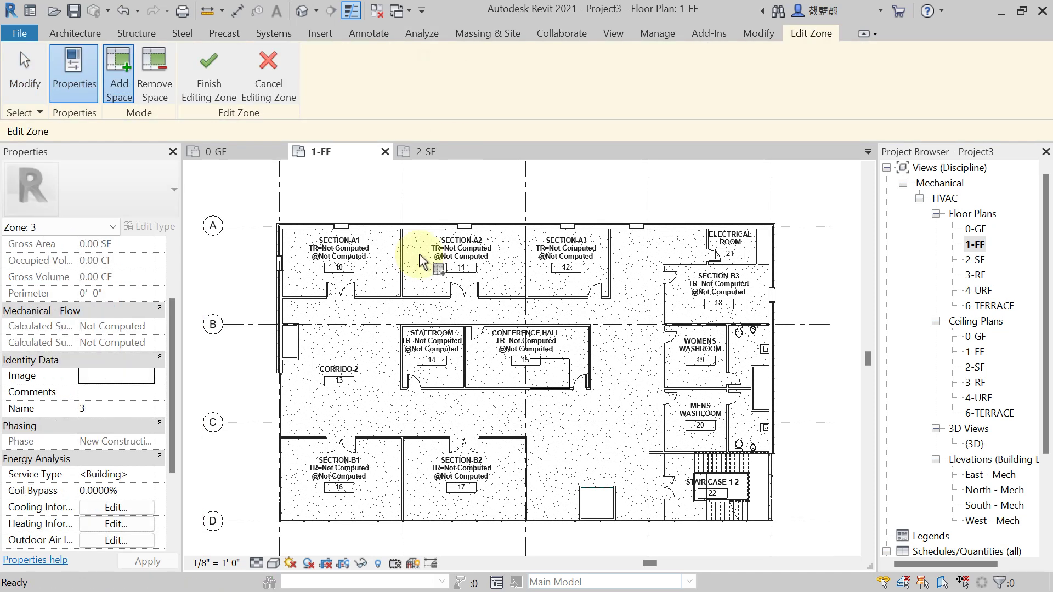
click(104, 413)
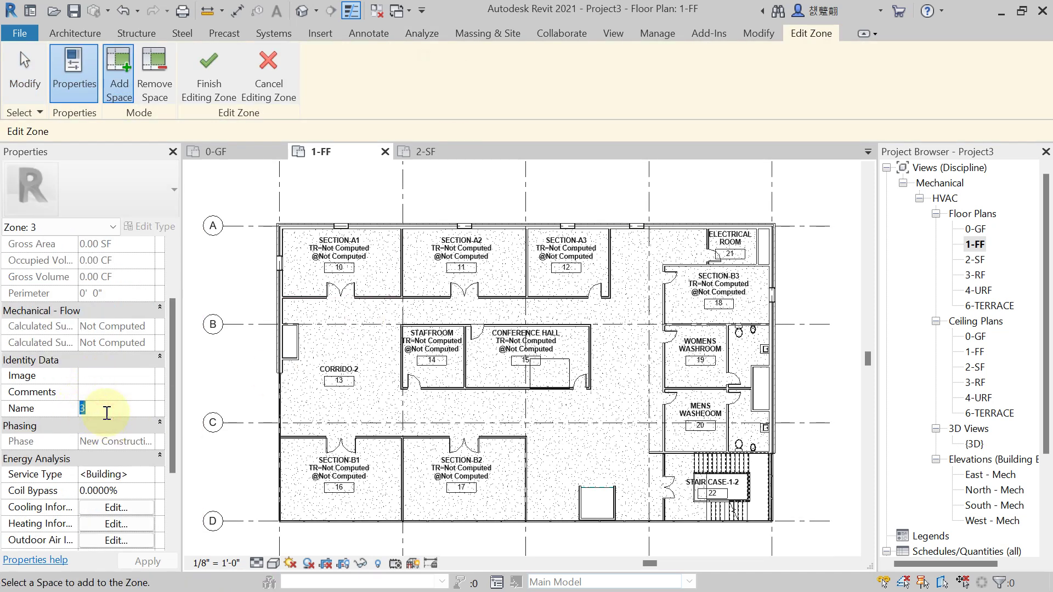
text(RF-AHU)
click(147, 561)
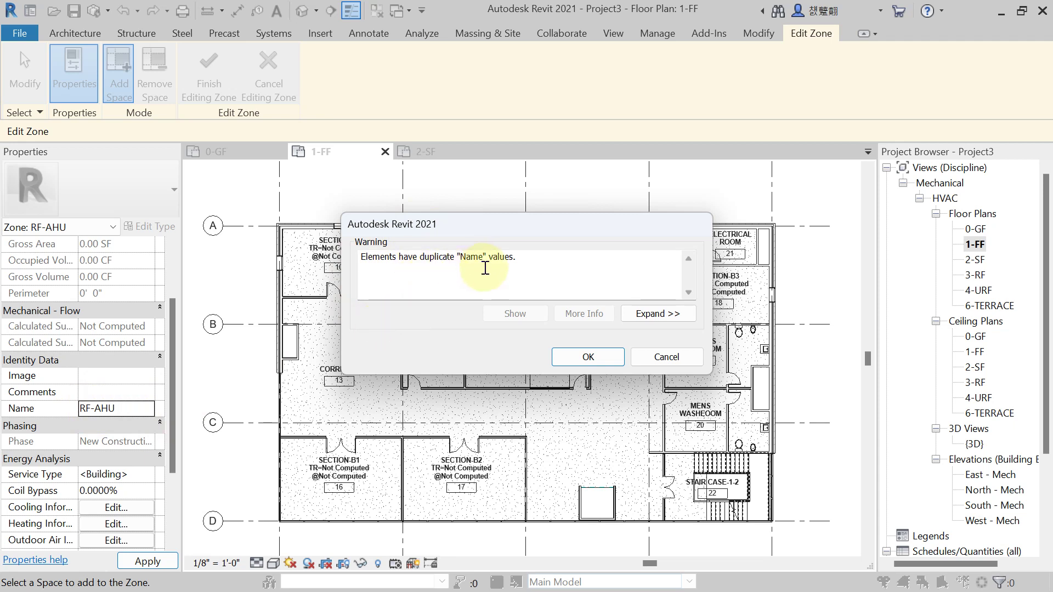
click(588, 357)
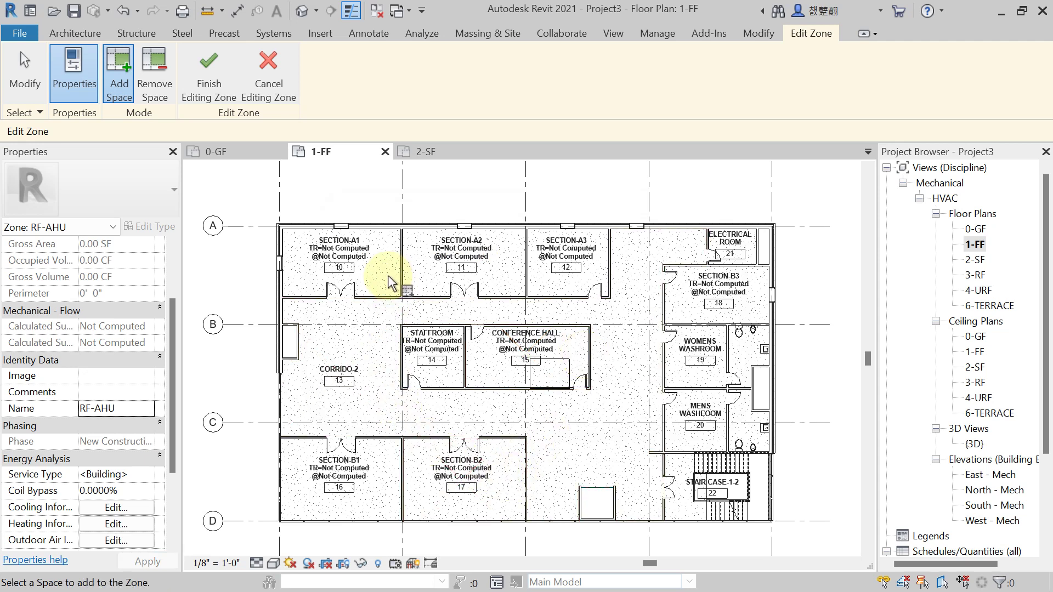
Add SECTION-A1, A2, B1, B2, B3, Staffroom and Conference Hall to RF-AHU and finish the zone.
click(361, 284)
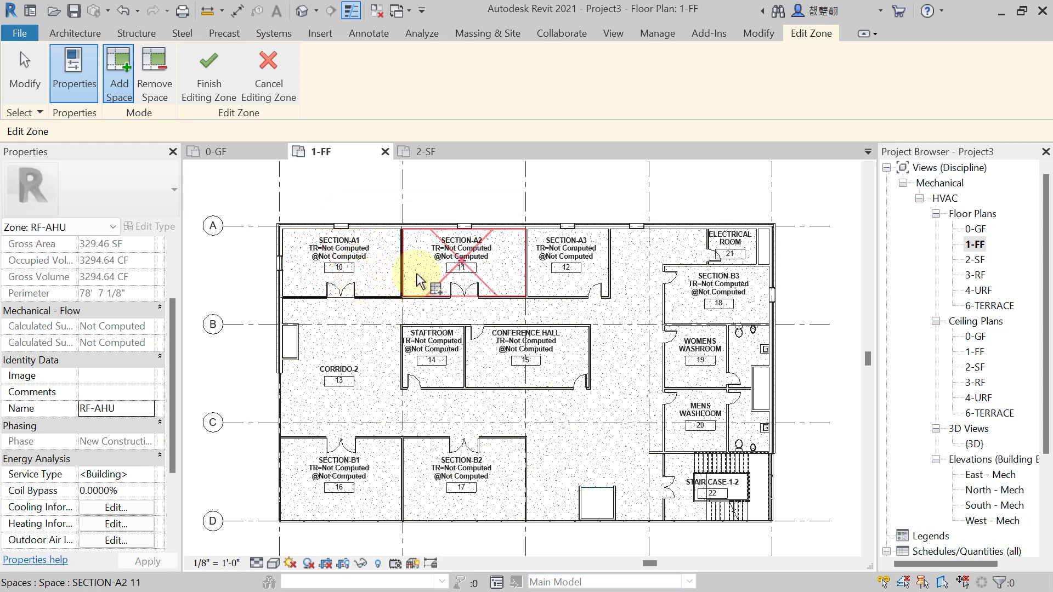
click(438, 292)
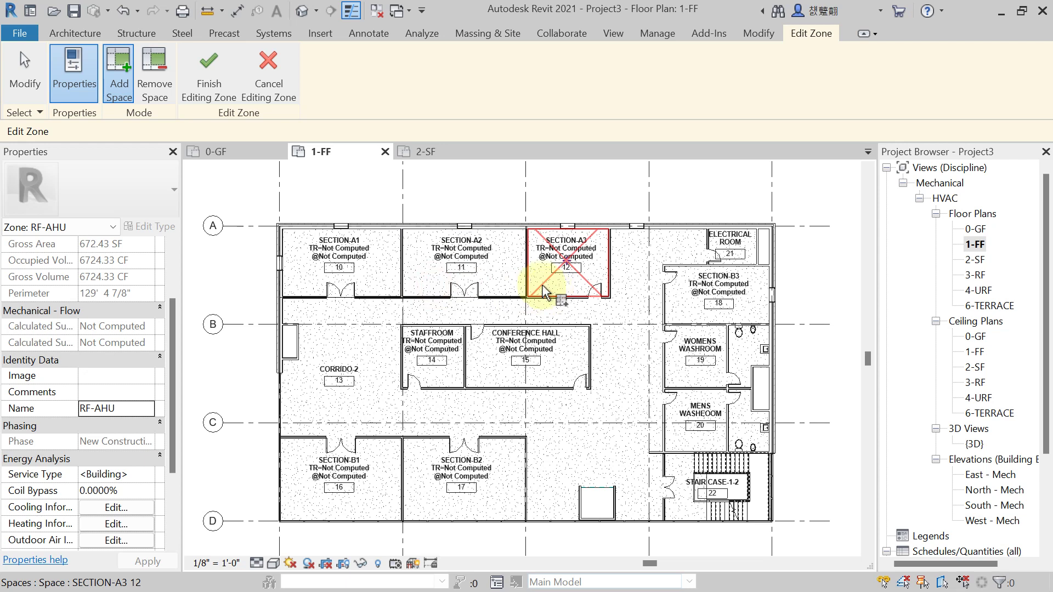
click(442, 373)
click(506, 377)
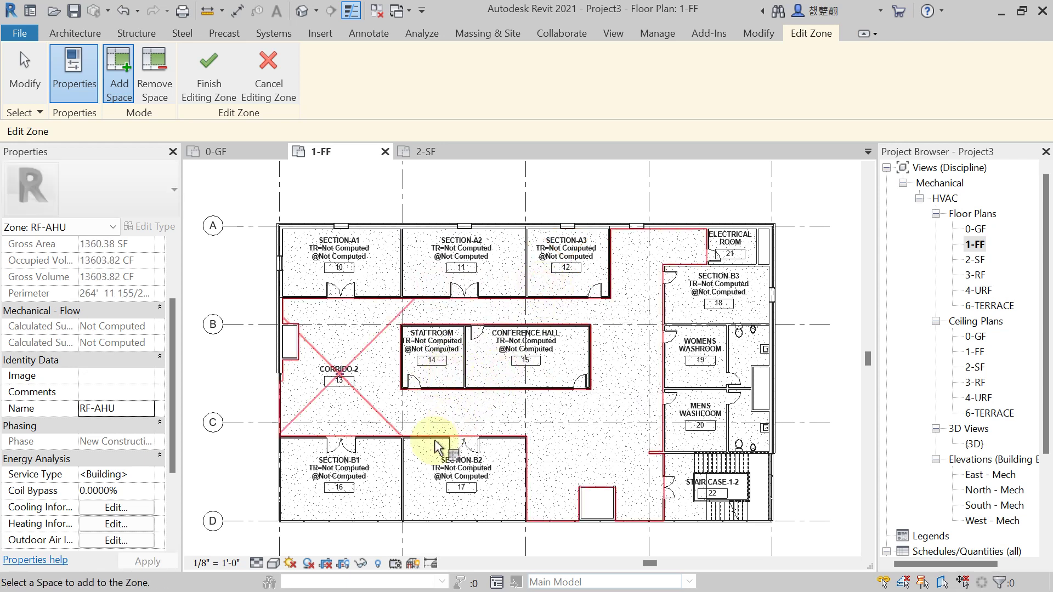
click(434, 451)
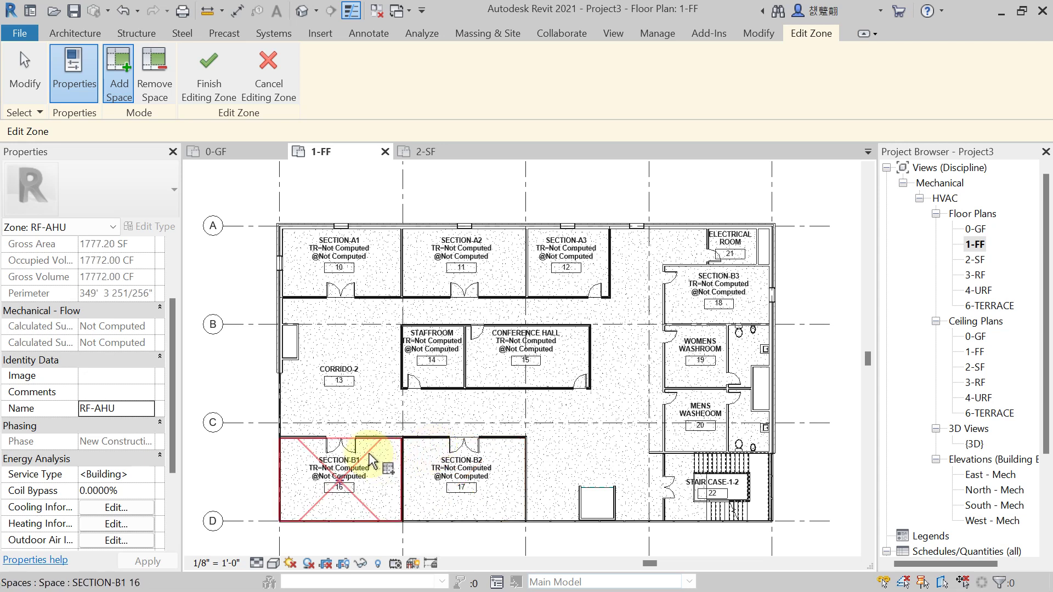
click(365, 459)
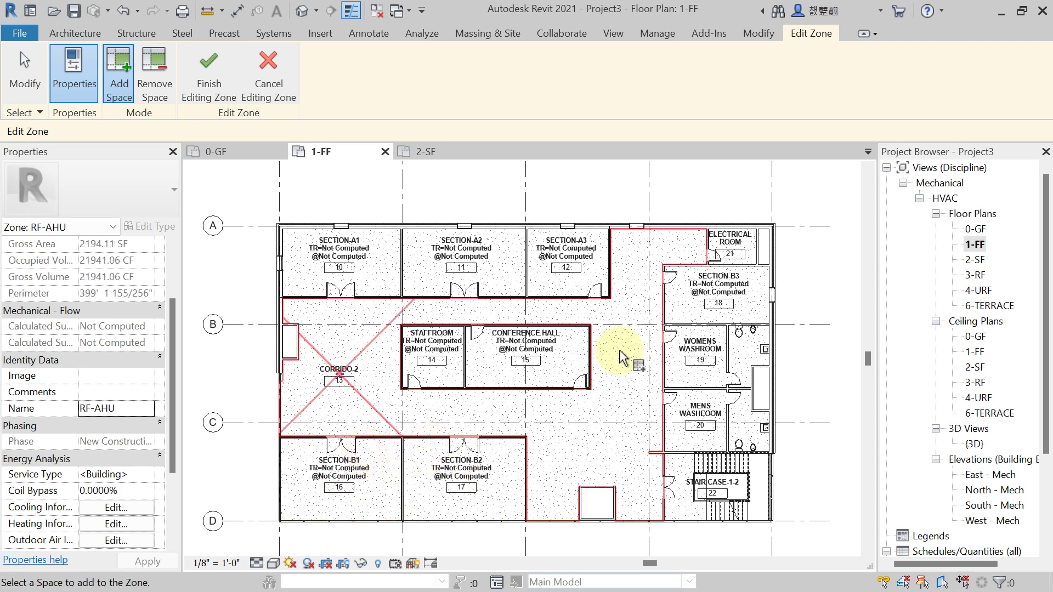
click(697, 278)
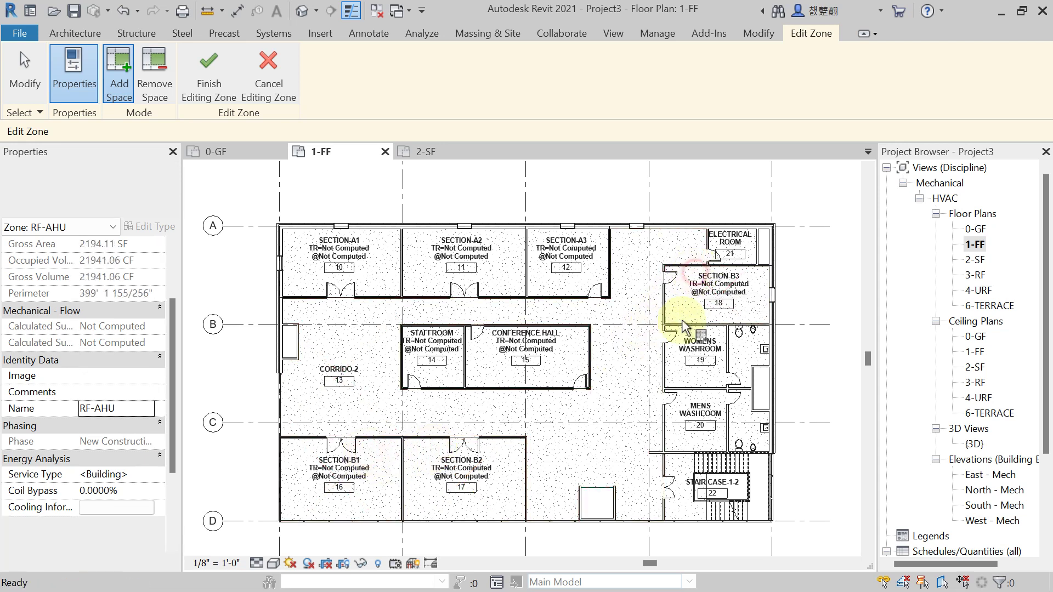
click(209, 71)
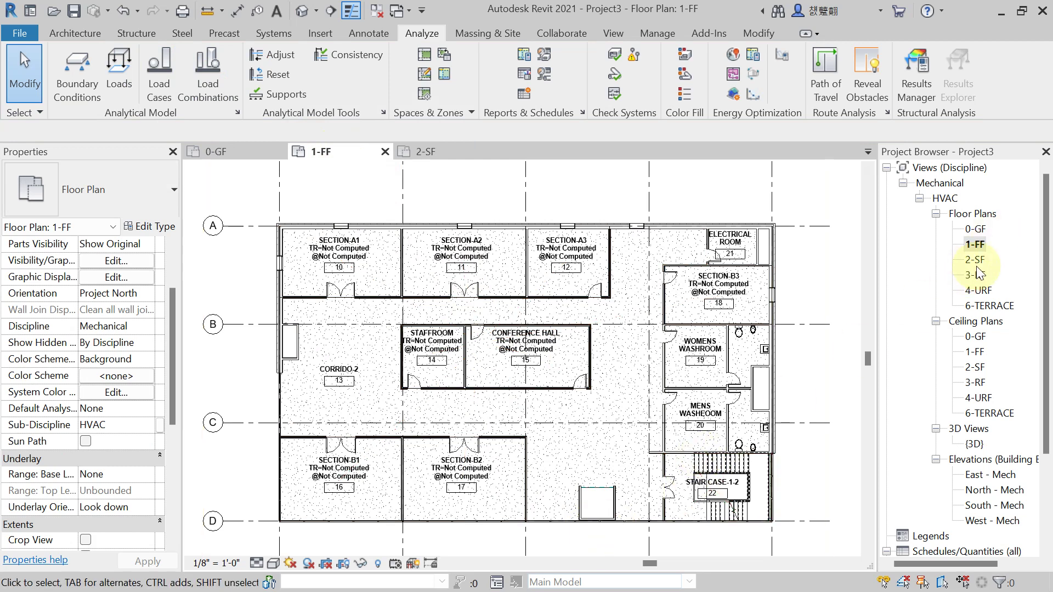
On the 2-SF plan, create a zone named RF-AHU and accept the duplicate-name warning.
double_click(976, 262)
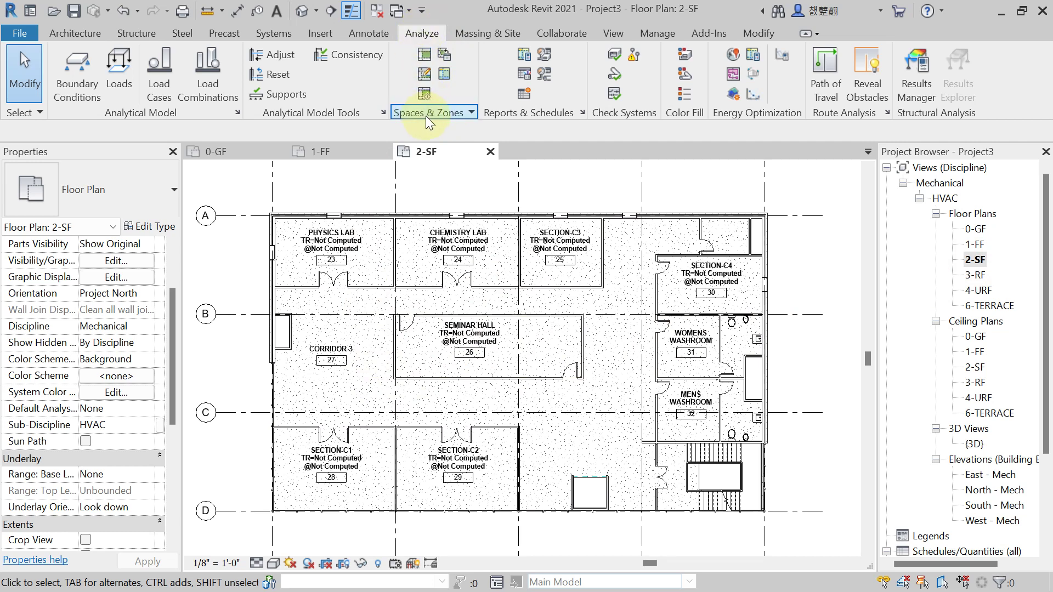
click(443, 75)
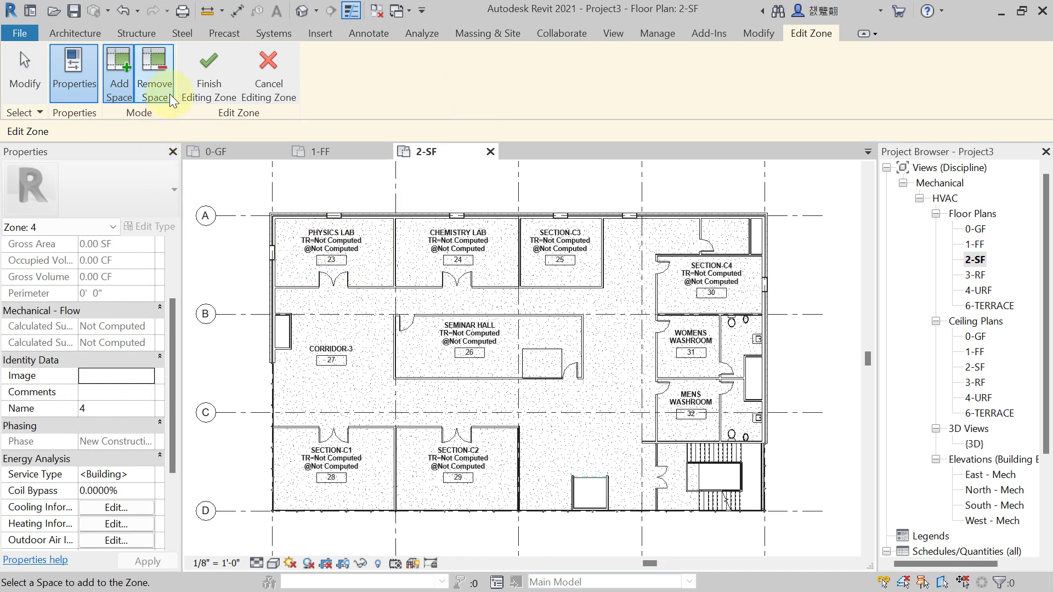
click(114, 408)
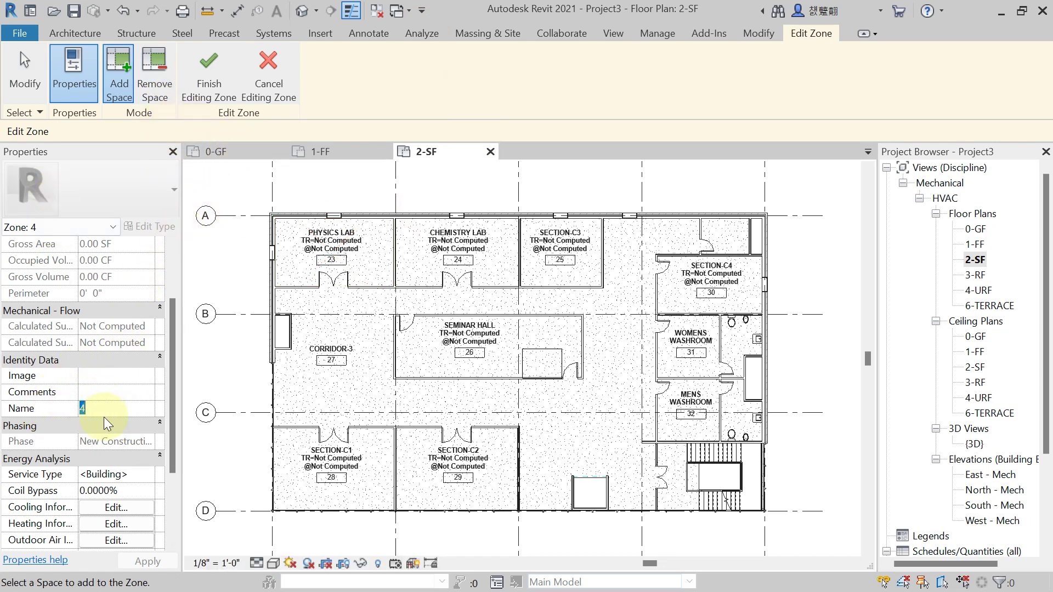
text(RF-AHU)
click(146, 560)
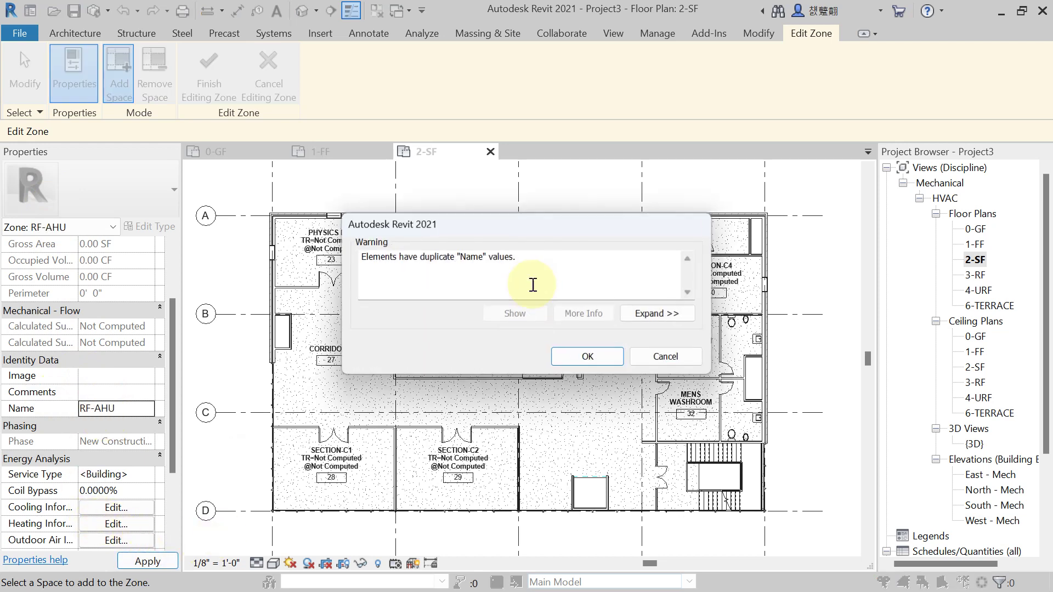
click(595, 360)
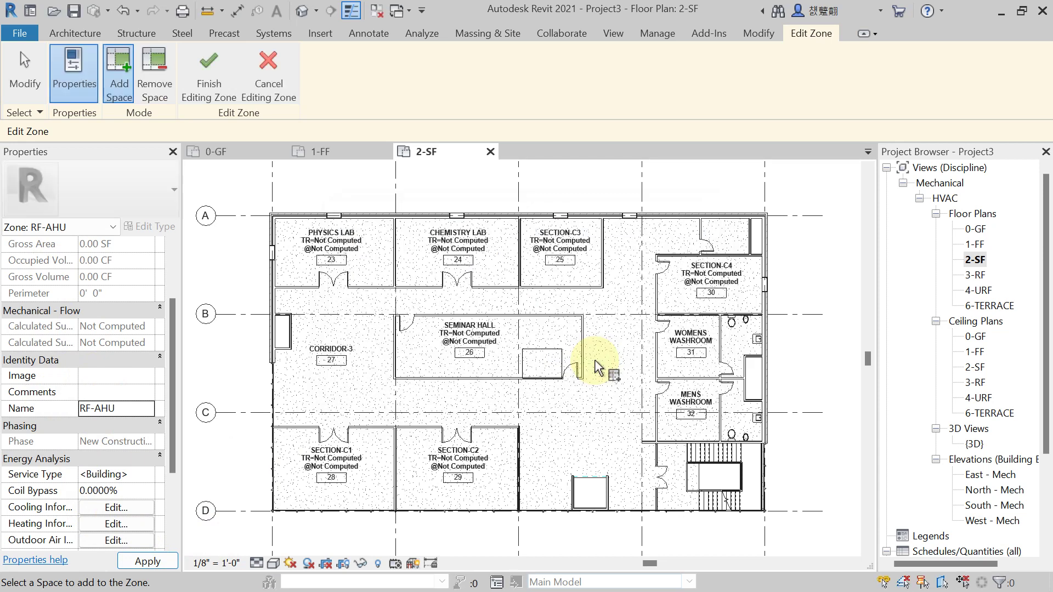
Add Physics Lab, Chemistry Lab, Seminar Hall and SECTION-C1 to C4 to RF-AHU, then finish.
click(346, 271)
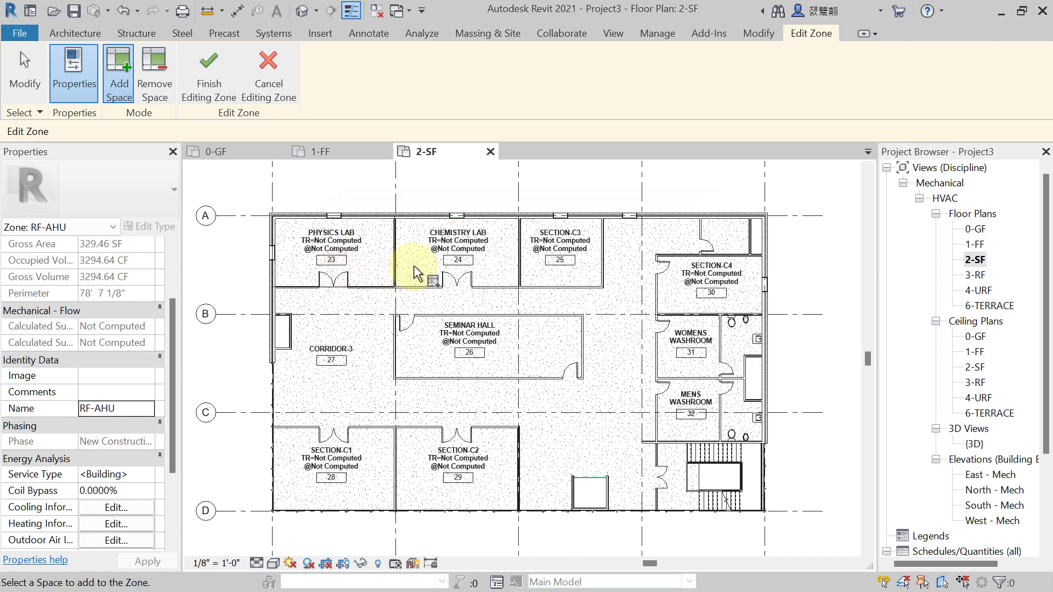
click(436, 283)
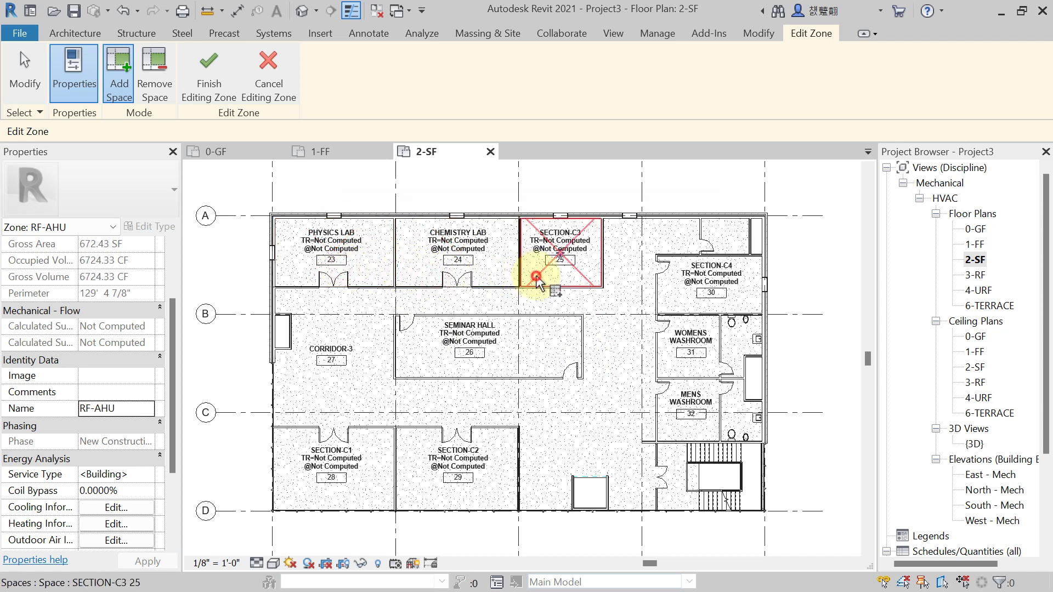
click(536, 277)
click(484, 362)
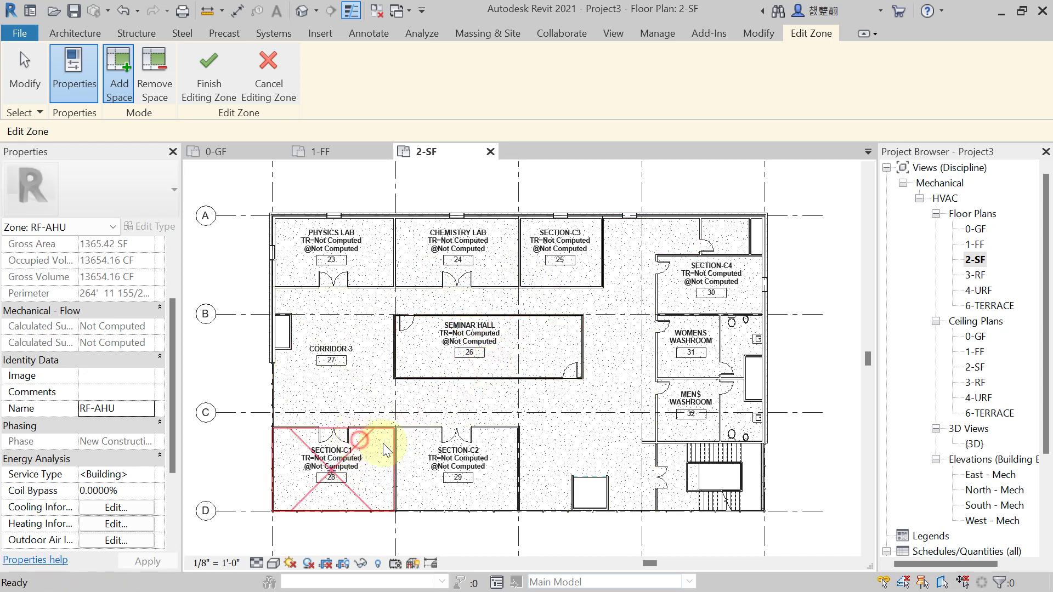
click(365, 447)
click(429, 451)
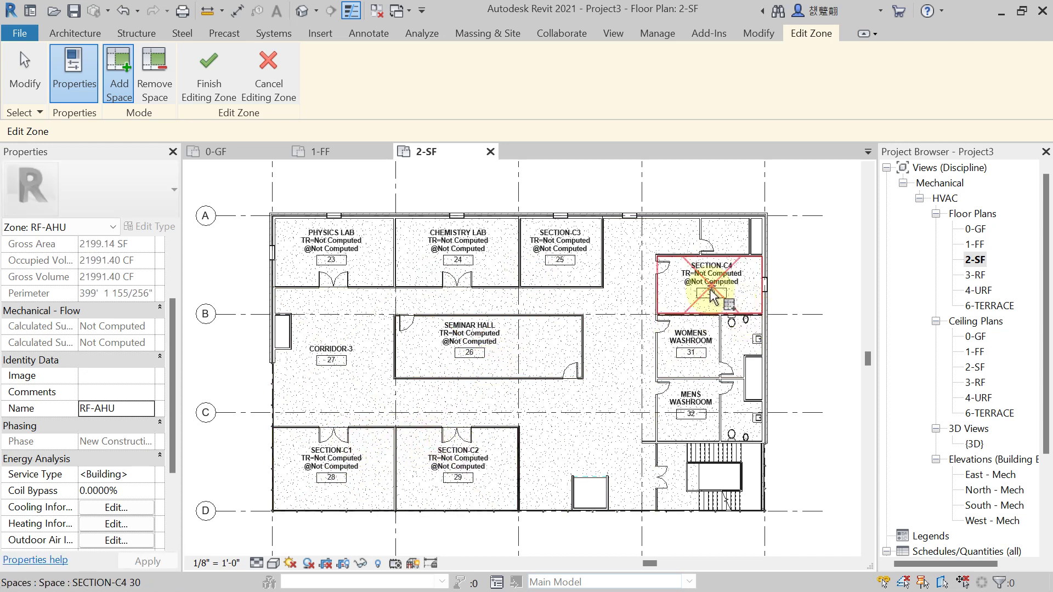
click(692, 315)
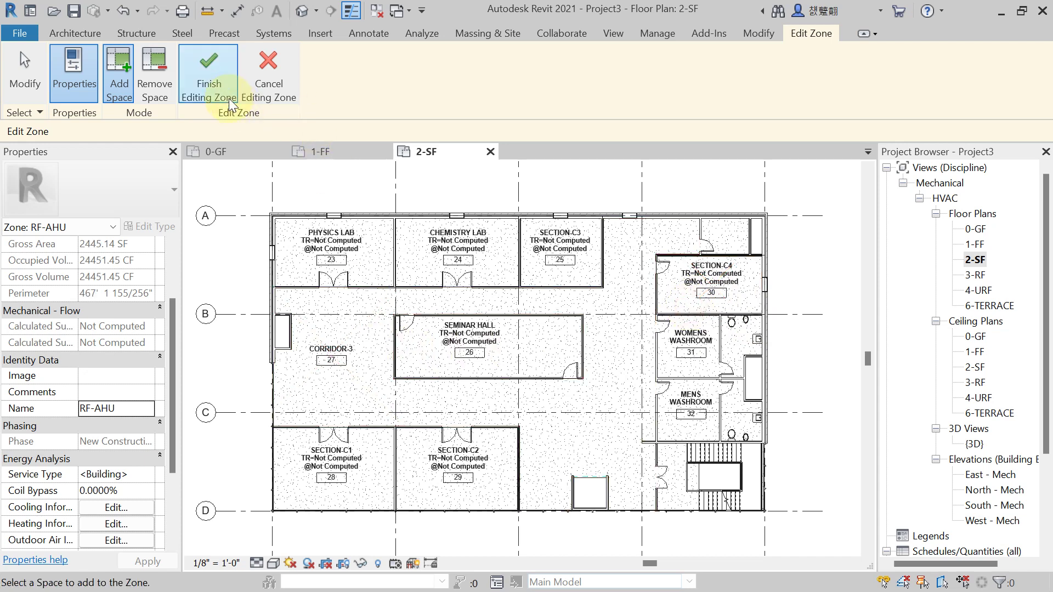
click(219, 84)
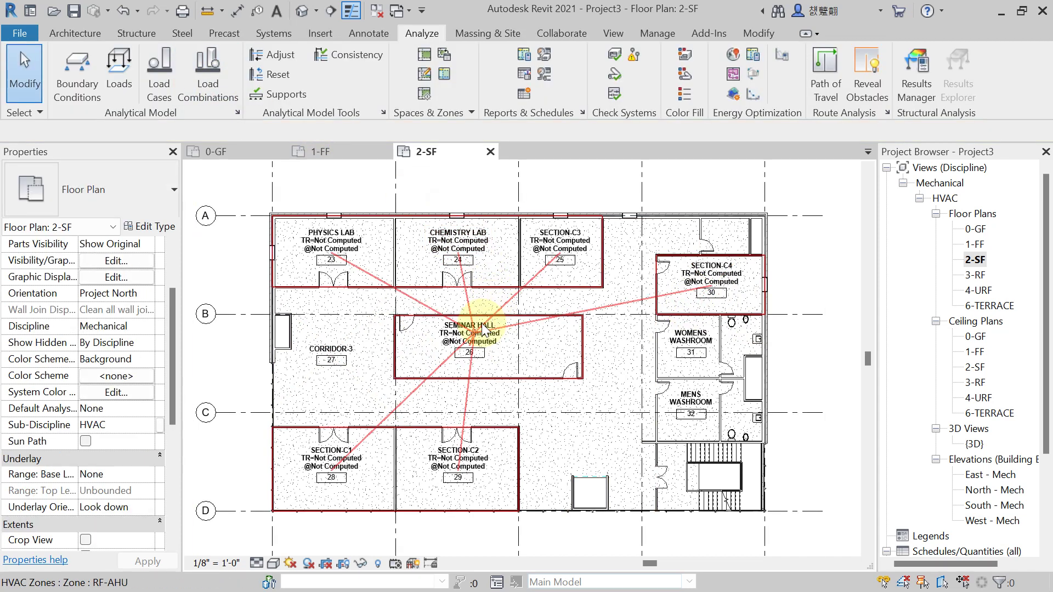